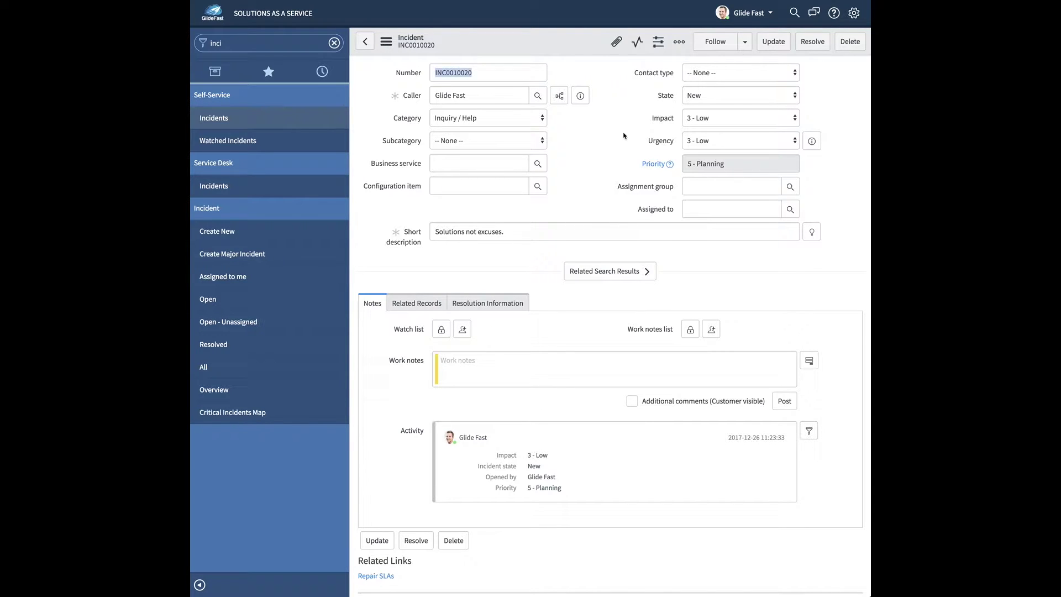
Bring up the Impact label's configuration context menu on incident INC0010020
{"action": "mouse_move", "coordinate": [663, 119]}
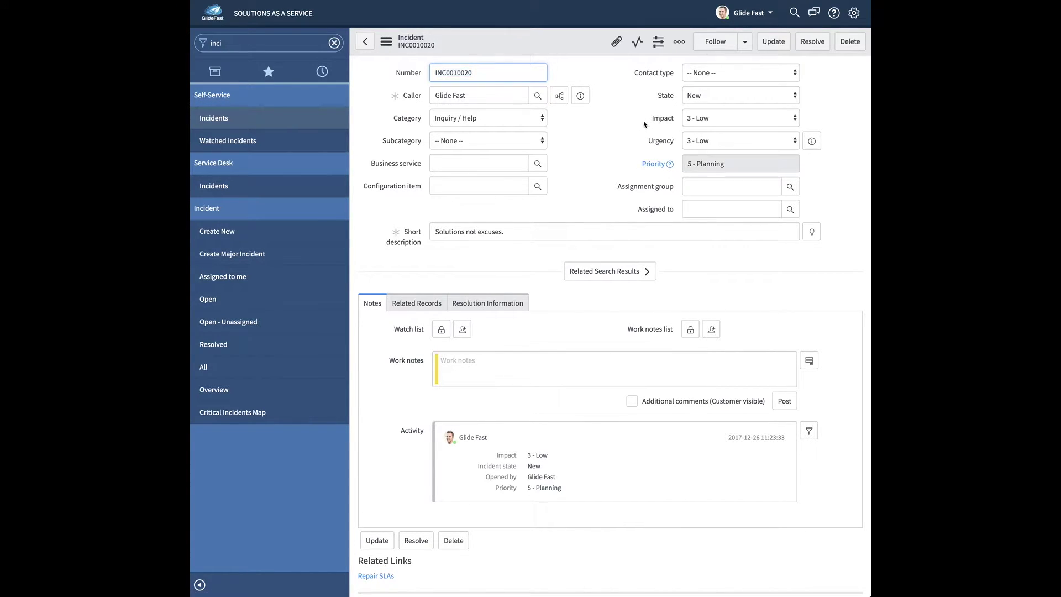
{"action": "left_click", "coordinate": [662, 118]}
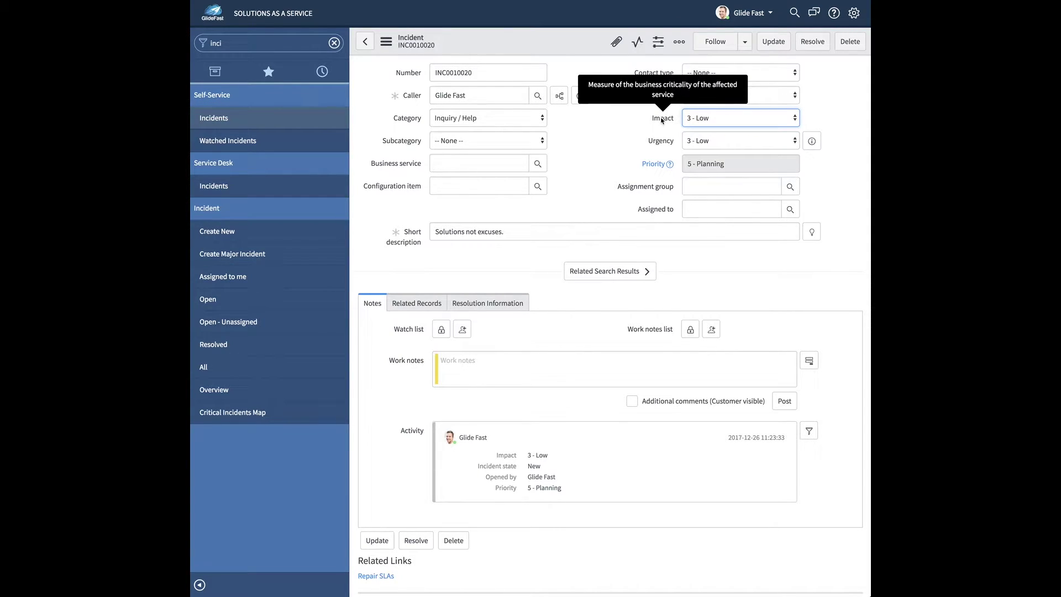
{"action": "key", "text": "Tab"}
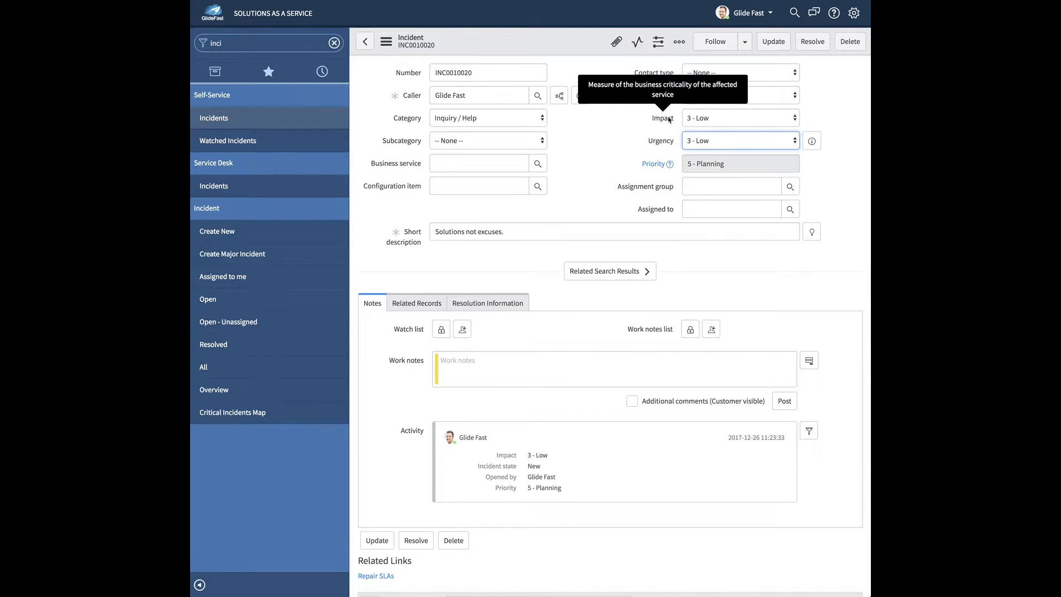
{"action": "right_click", "coordinate": [669, 119]}
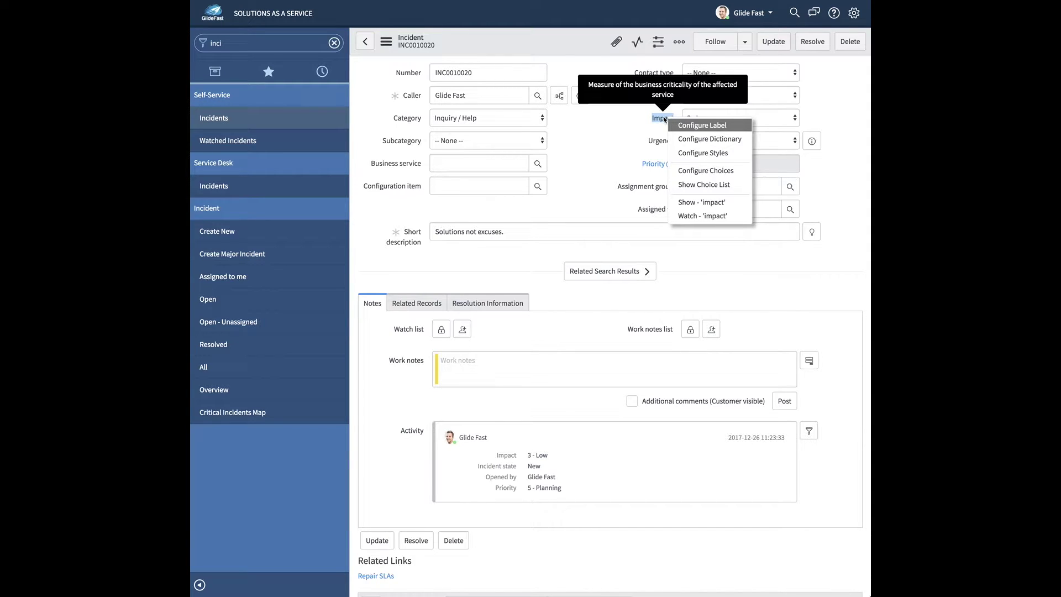
Go from Configure Dictionary through the Labels list to the task table's Impact label record
{"action": "left_click", "coordinate": [704, 142]}
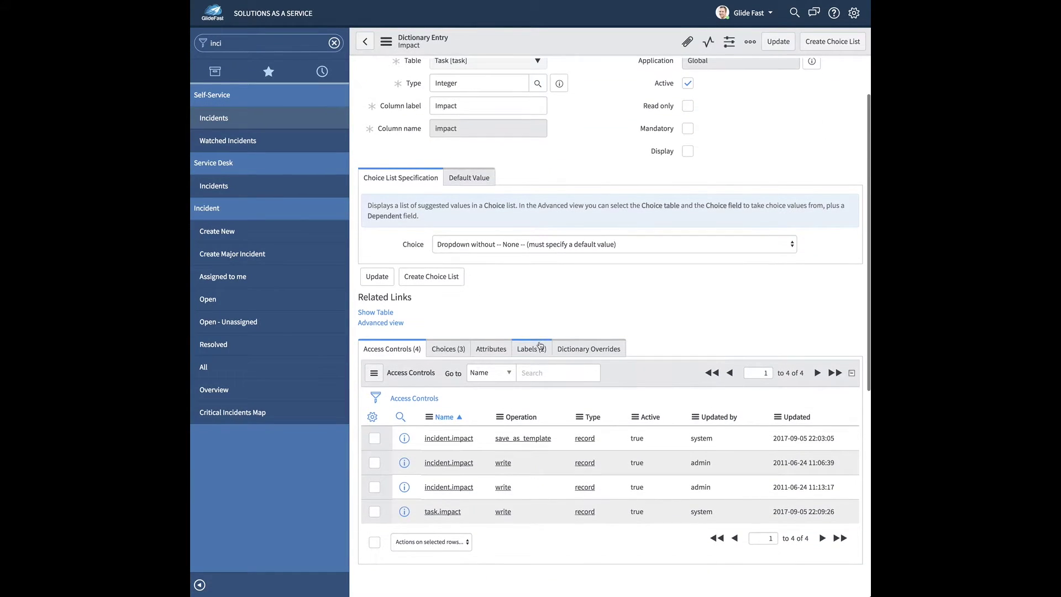
{"action": "left_click", "coordinate": [541, 348]}
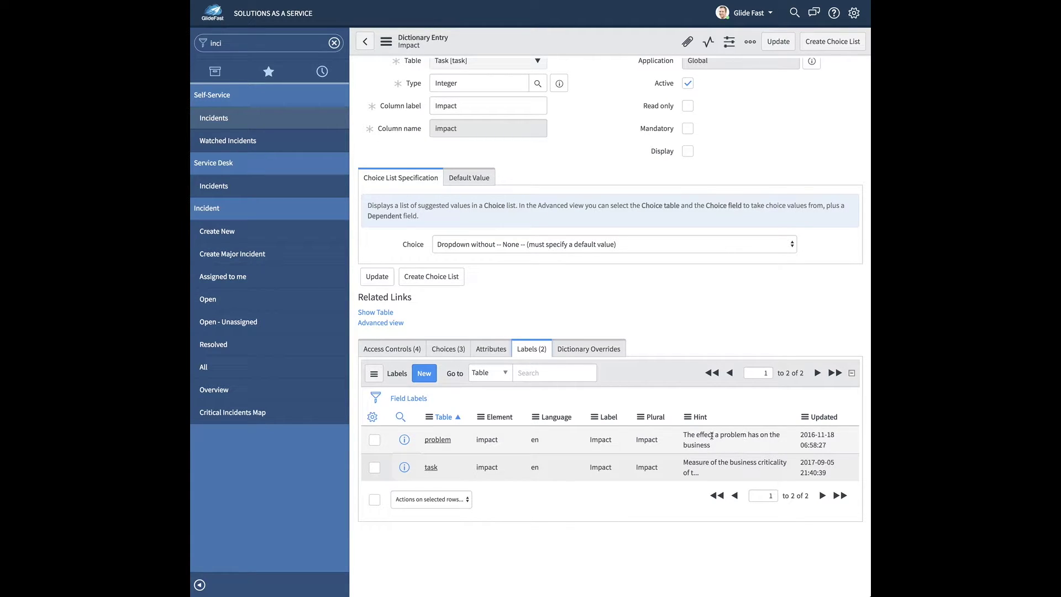
{"action": "left_click", "coordinate": [405, 467]}
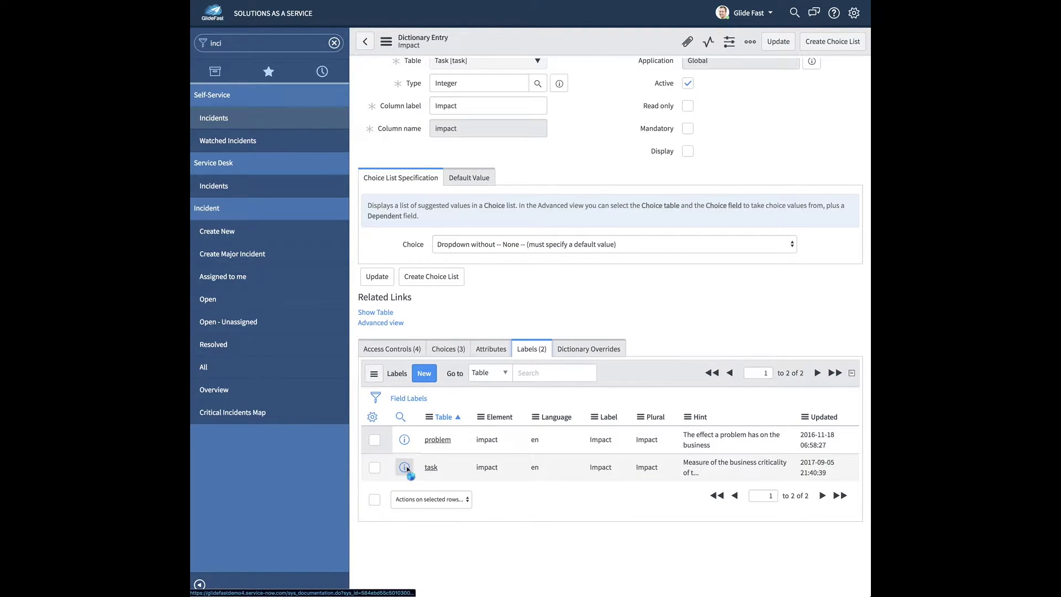
{"action": "left_click", "coordinate": [409, 467]}
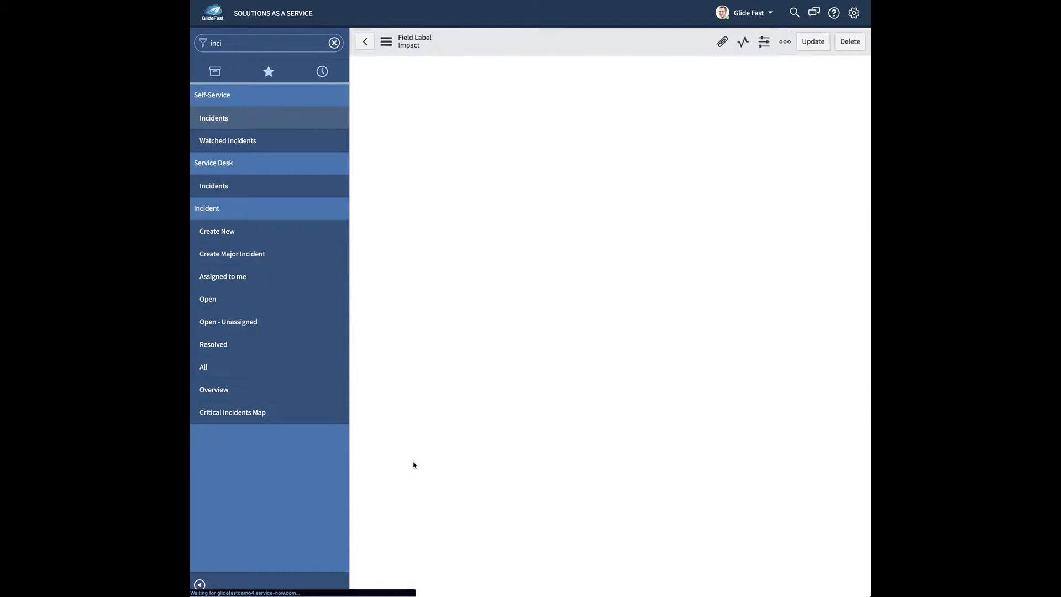
Prefix the task Impact label's hint with 'GLIDEFAST' and update the record
{"action": "left_click", "coordinate": [409, 229]}
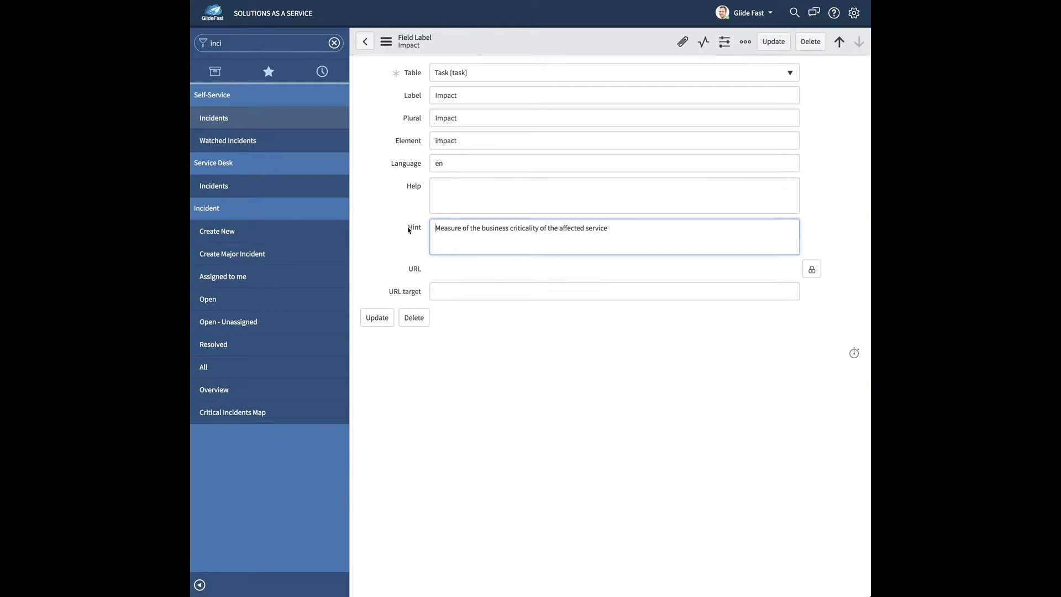
{"action": "mouse_move", "coordinate": [412, 231]}
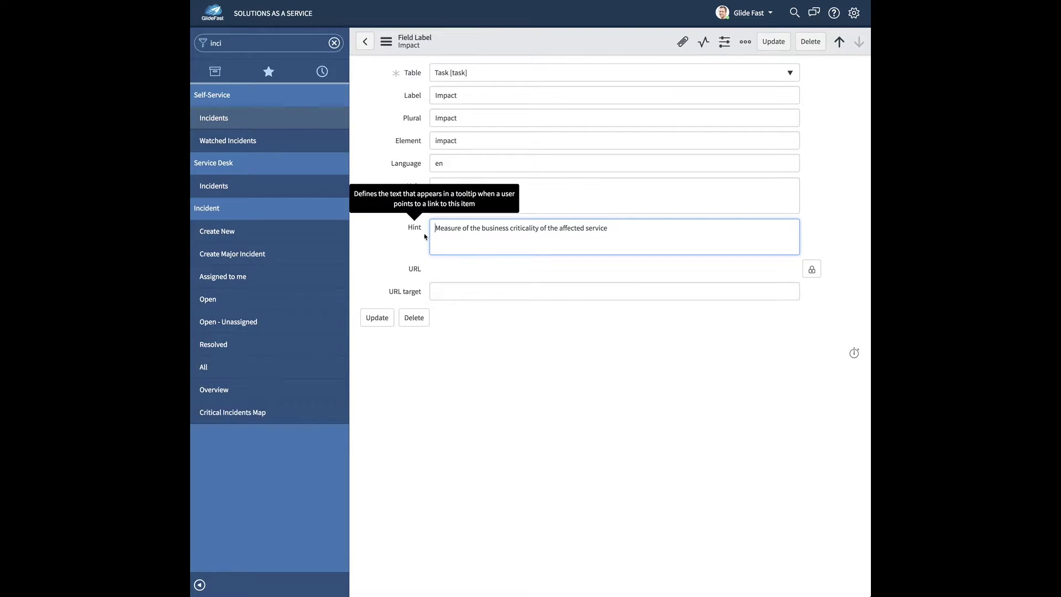
{"action": "type", "text": "GLIDEFAST"}
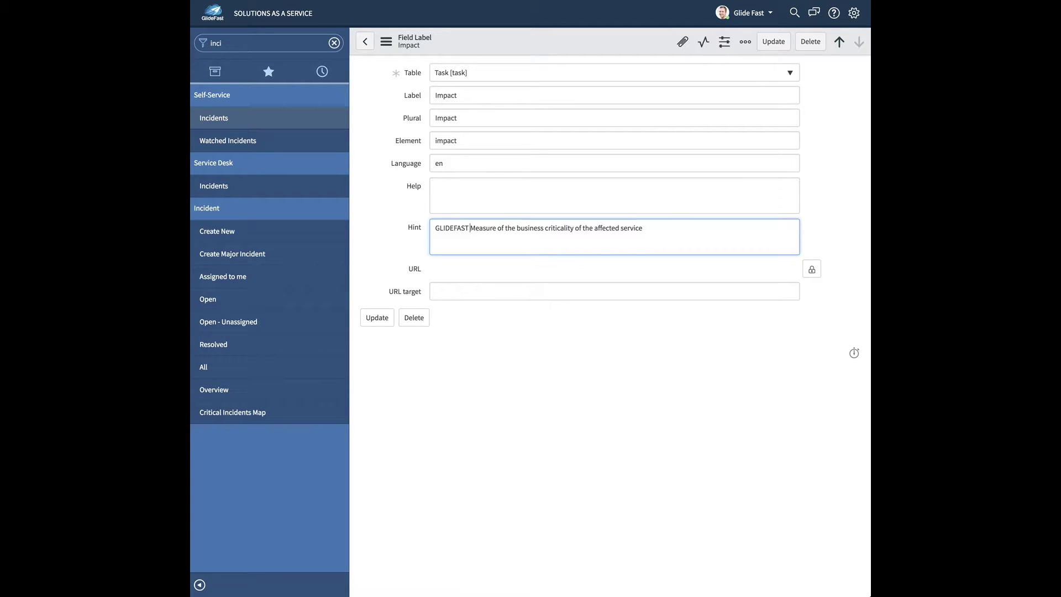
{"action": "left_click", "coordinate": [377, 317]}
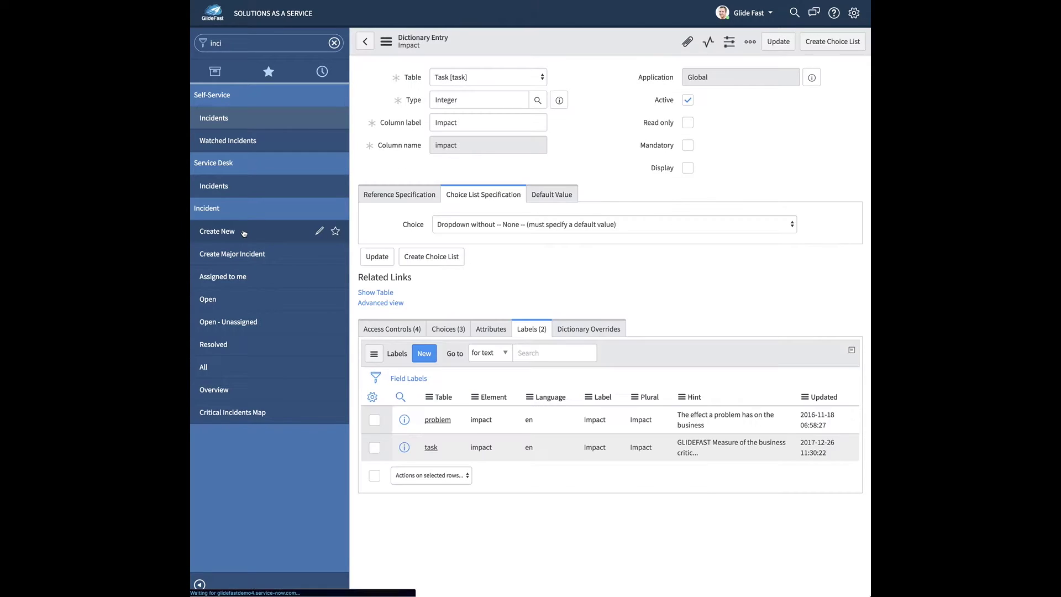
Create a new incident and check the Impact and Priority label hints
{"action": "left_click", "coordinate": [244, 232]}
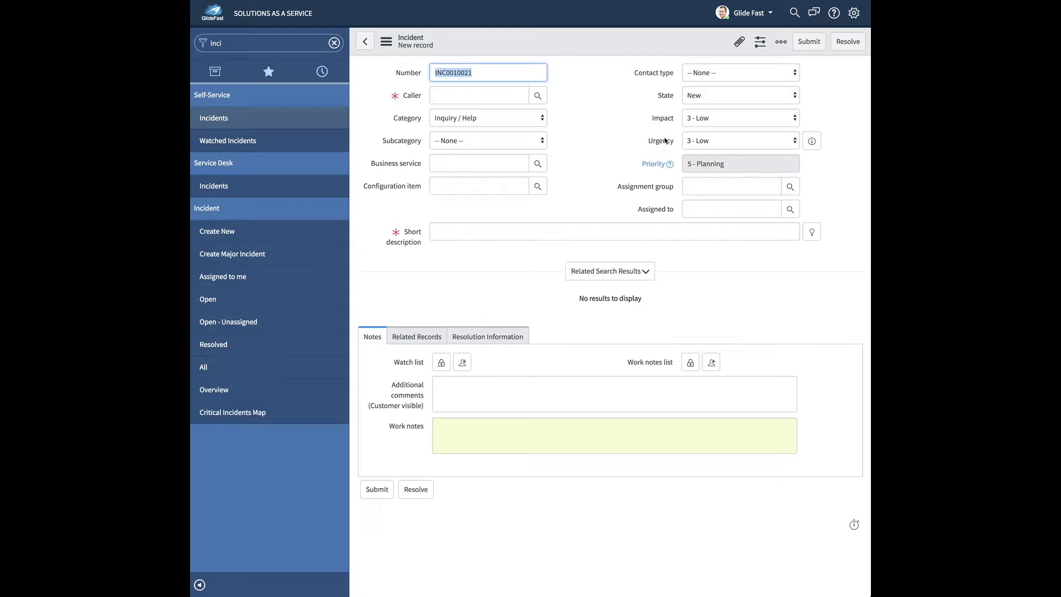
{"action": "mouse_move", "coordinate": [665, 118]}
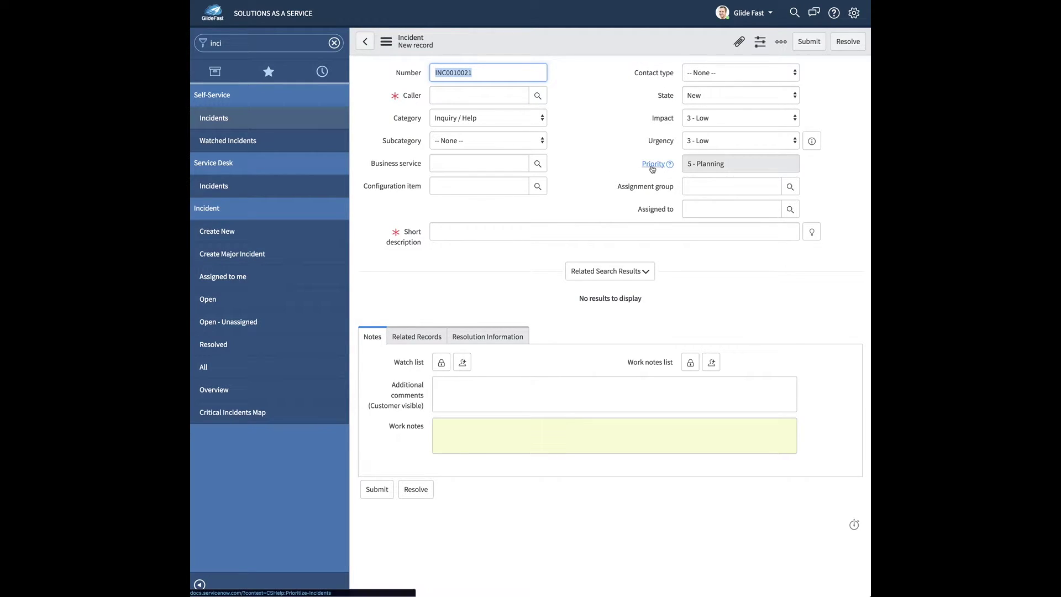
{"action": "mouse_move", "coordinate": [653, 168]}
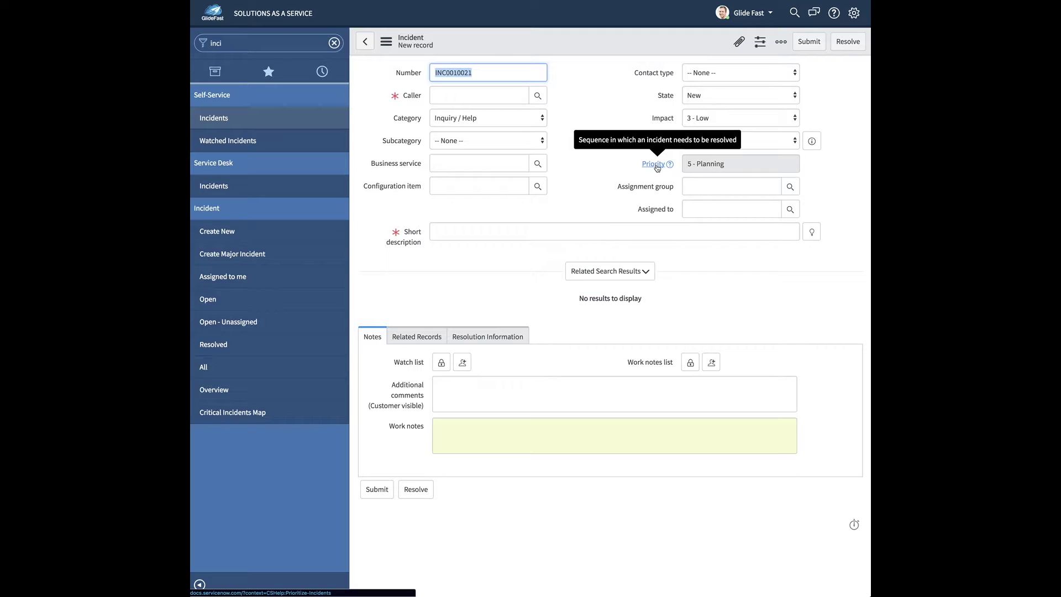
{"action": "left_click", "coordinate": [654, 164]}
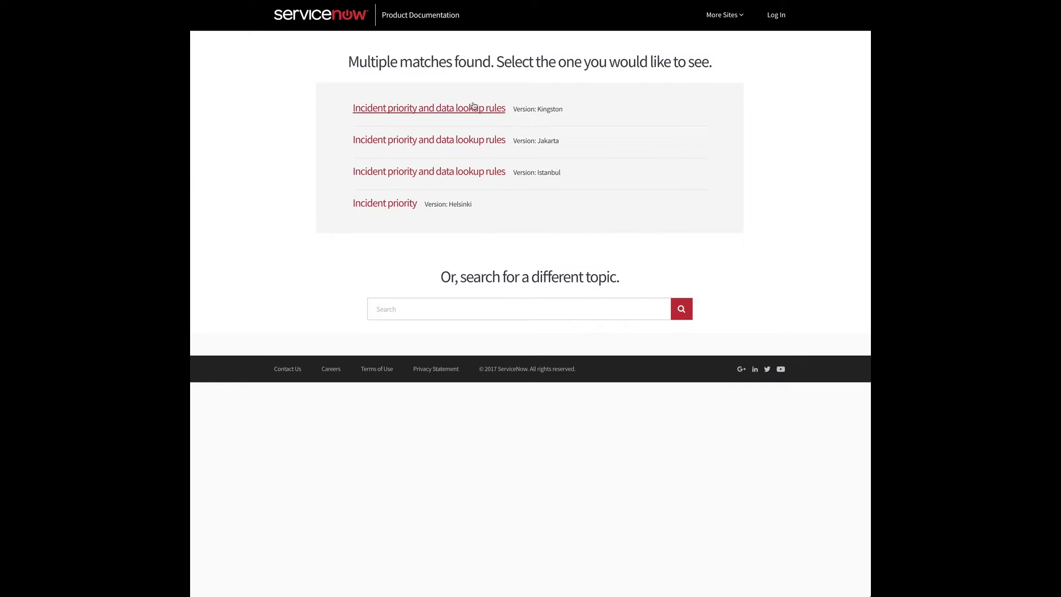
{"action": "left_click", "coordinate": [473, 106]}
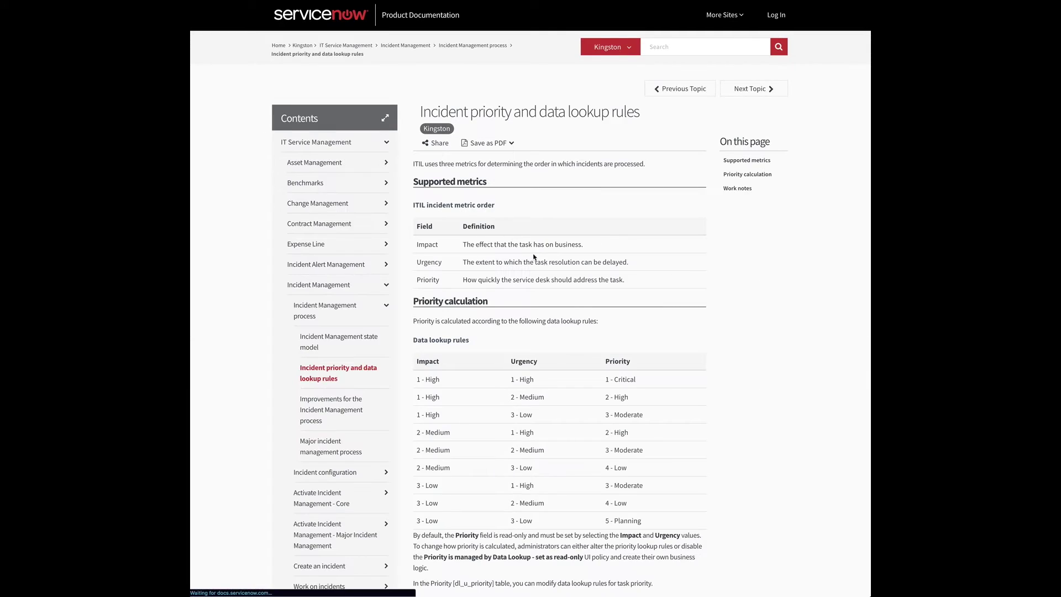
{"action": "scroll", "coordinate": [574, 463], "scroll_direction": "down", "scroll_amount": 3}
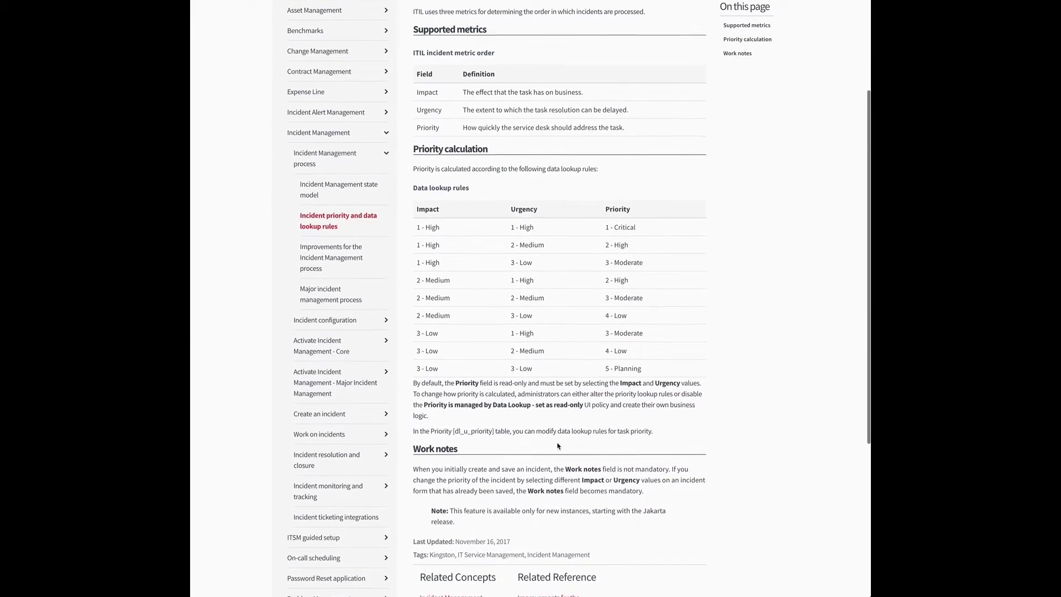
{"action": "scroll", "coordinate": [557, 446], "scroll_direction": "down", "scroll_amount": 5}
{"action": "scroll", "coordinate": [557, 445], "scroll_direction": "up", "scroll_amount": 8}
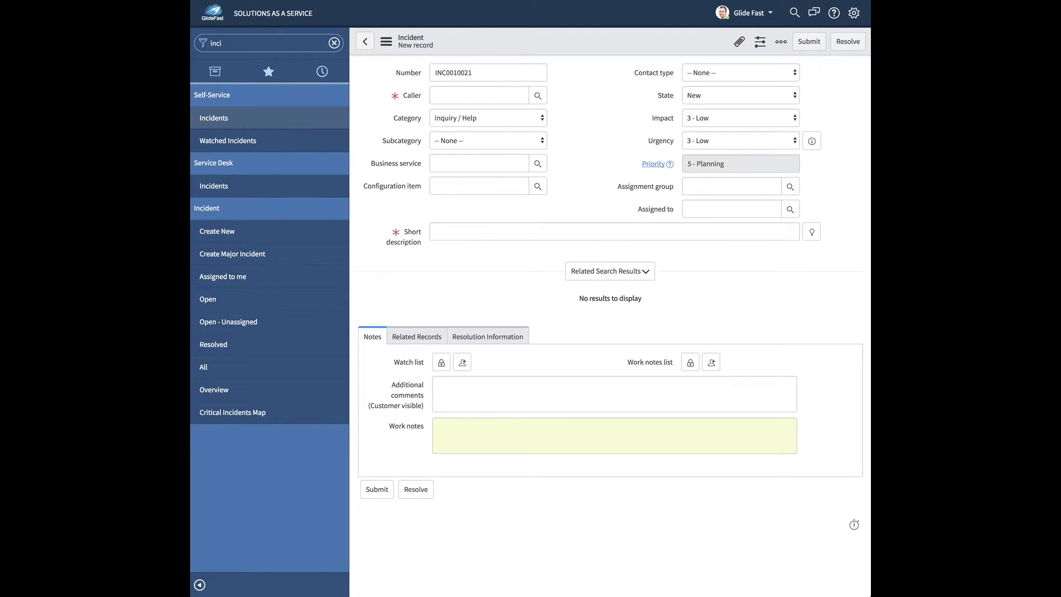
{"action": "mouse_move", "coordinate": [668, 164]}
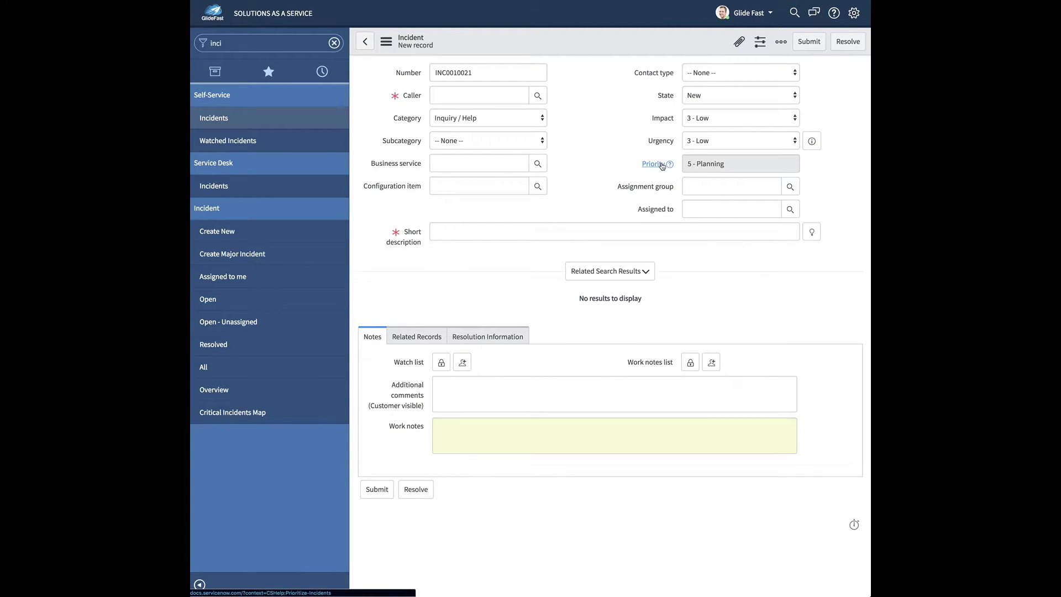
Reach the incident table's Priority label record through Configure Dictionary's Labels list
{"action": "right_click", "coordinate": [662, 164]}
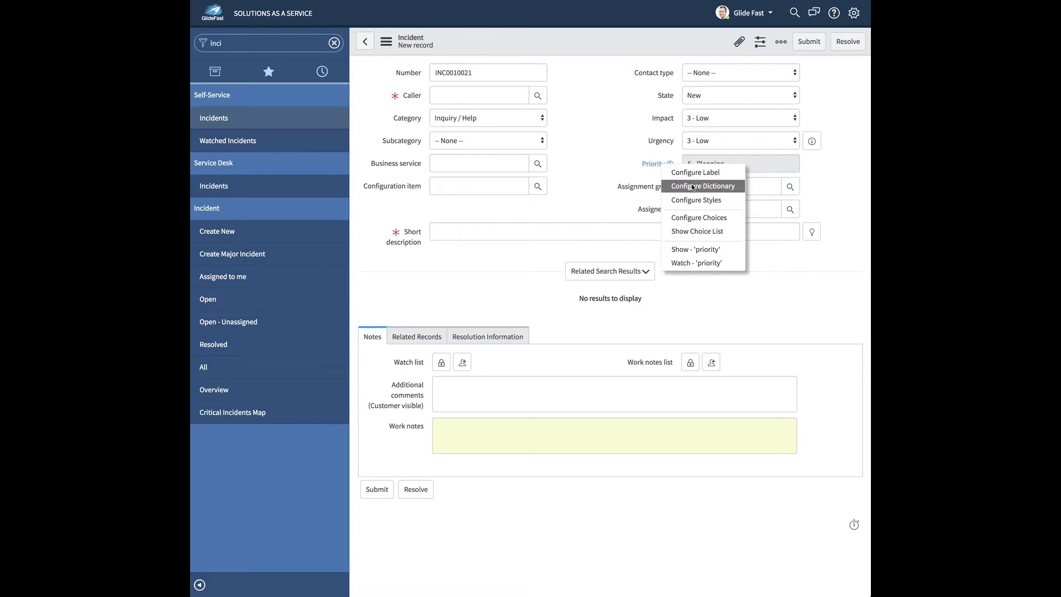
{"action": "left_click", "coordinate": [692, 188]}
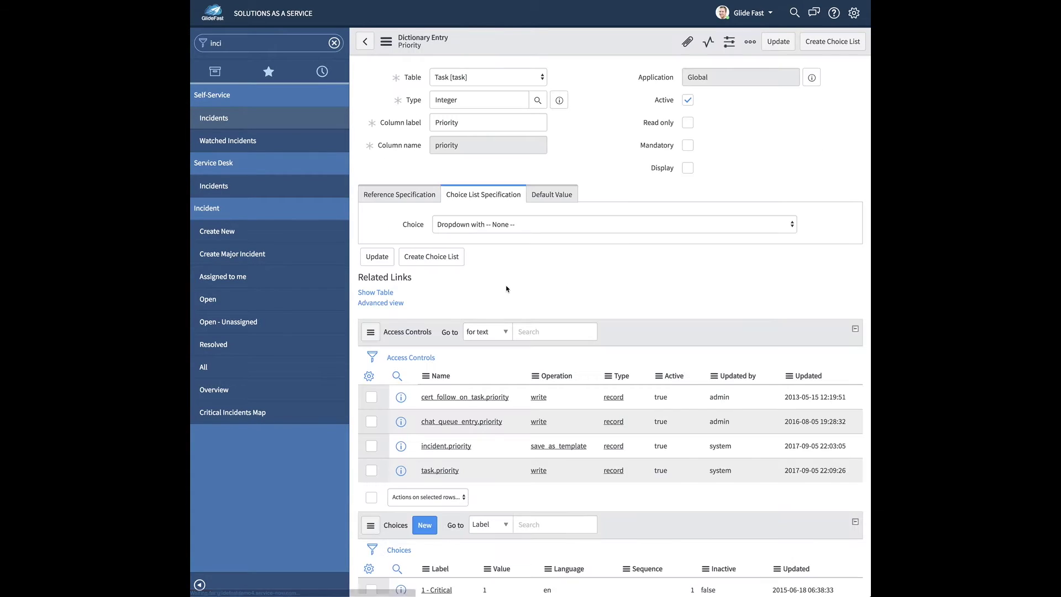
{"action": "scroll", "coordinate": [513, 472], "scroll_direction": "down", "scroll_amount": 1}
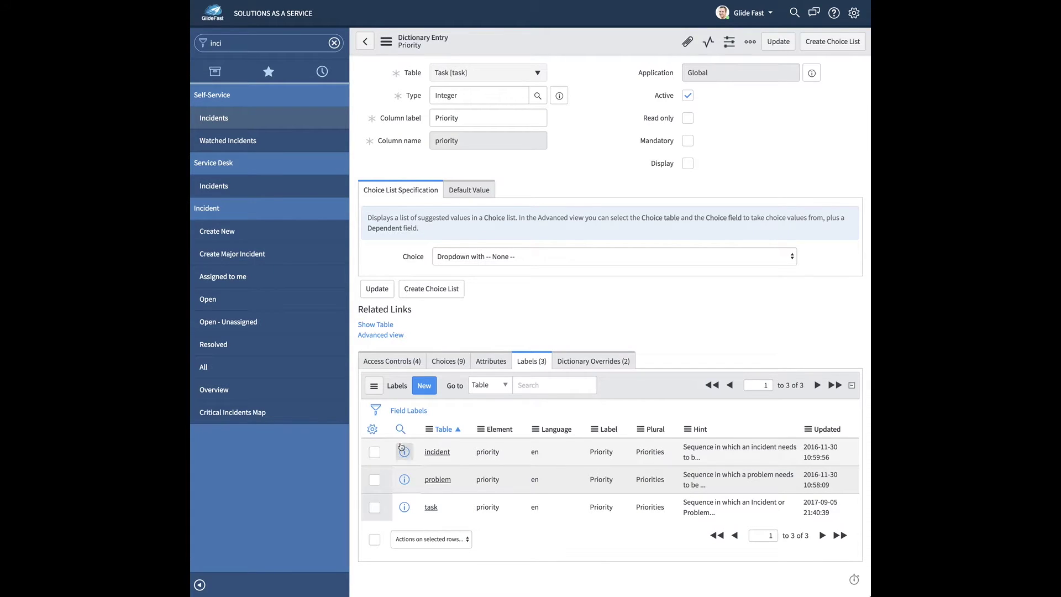
{"action": "left_click", "coordinate": [403, 452]}
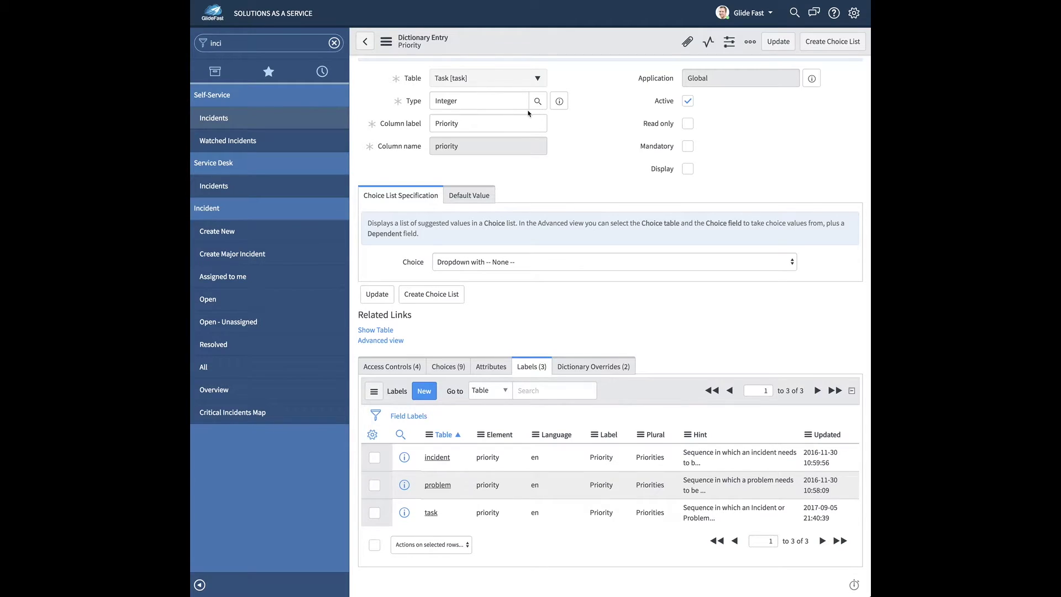
{"action": "scroll", "coordinate": [405, 501], "scroll_direction": "up", "scroll_amount": 1}
{"action": "left_click", "coordinate": [405, 501]}
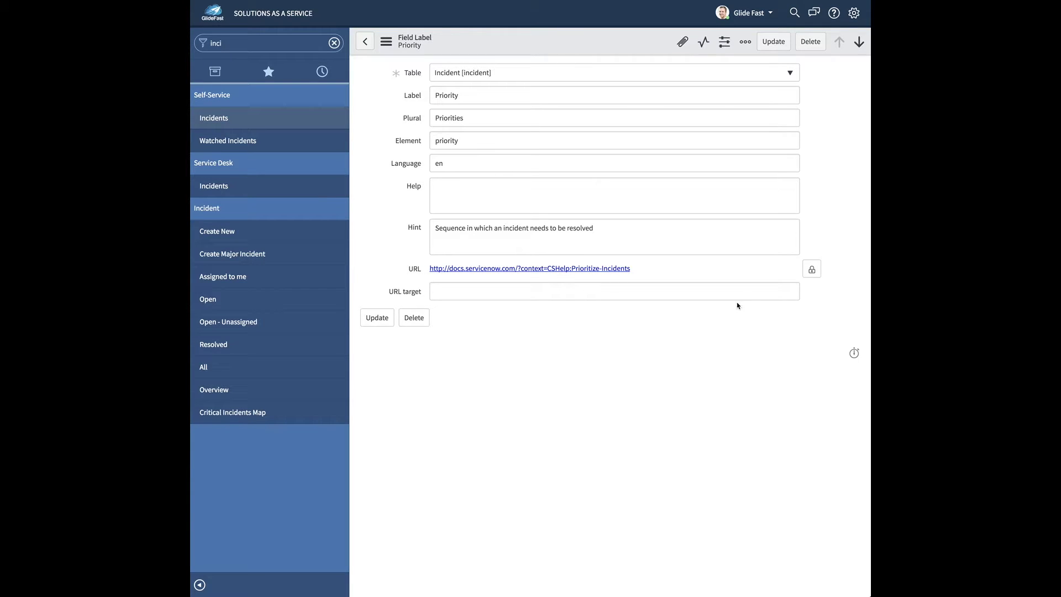
{"action": "left_click", "coordinate": [811, 269]}
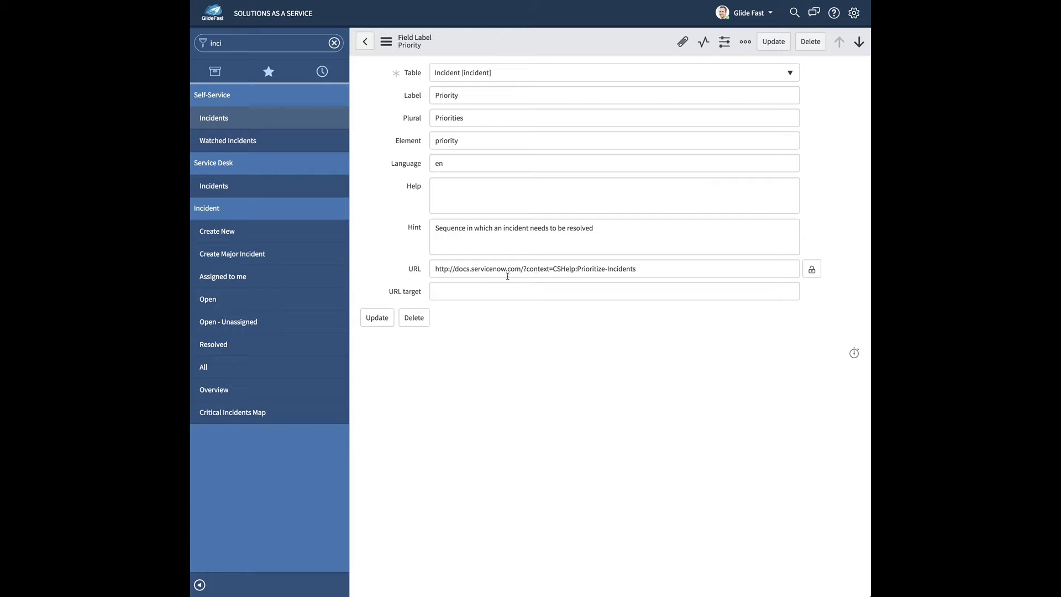
{"action": "left_click_drag", "start_coordinate": [636, 269], "coordinate": [479, 229]}
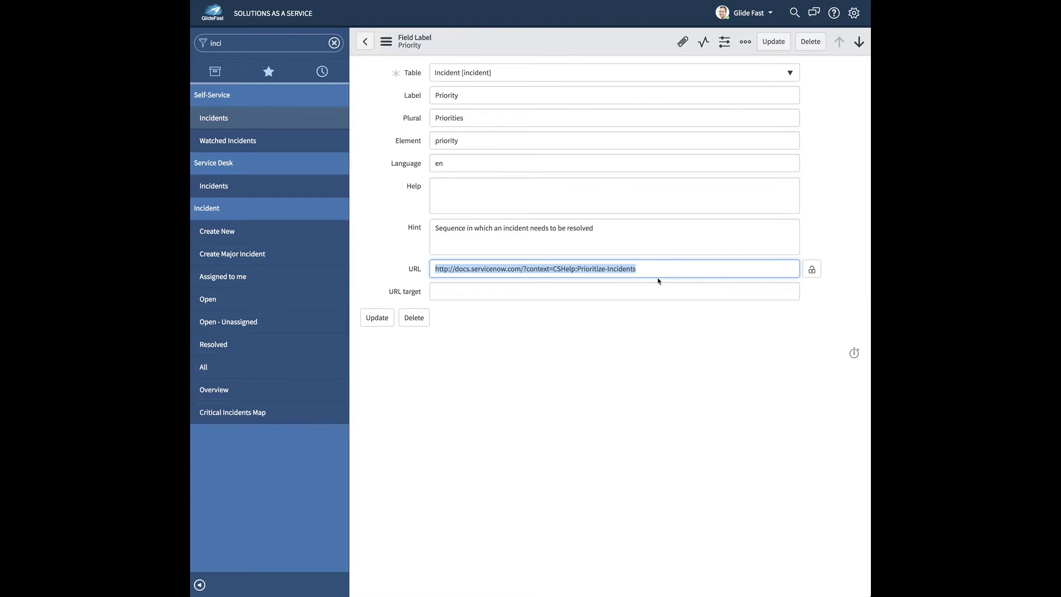
{"action": "type", "text": "http://glidefast.com/"}
{"action": "left_click", "coordinate": [811, 269]}
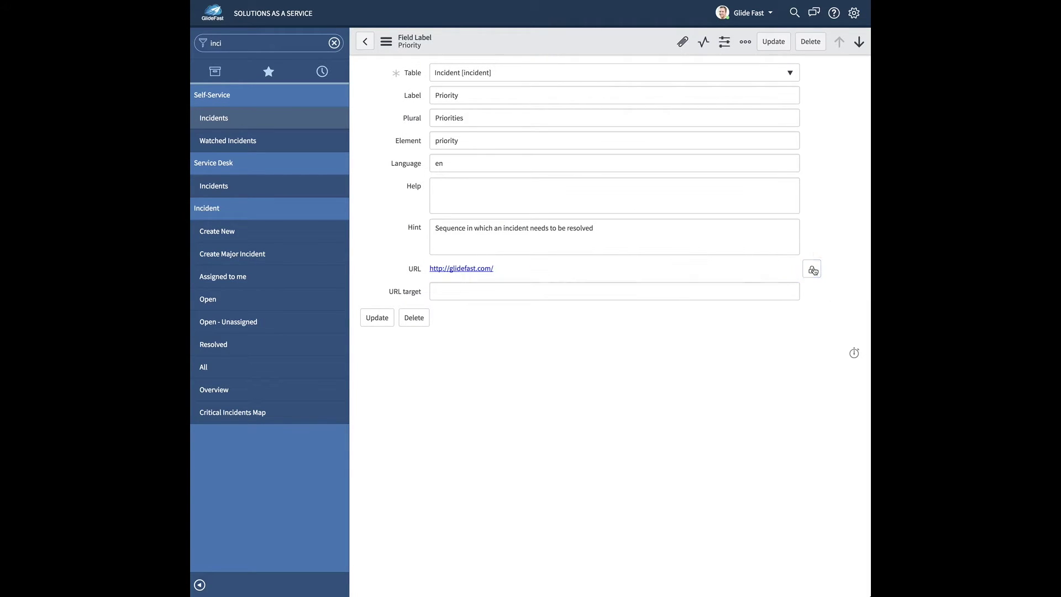
{"action": "left_click", "coordinate": [773, 42]}
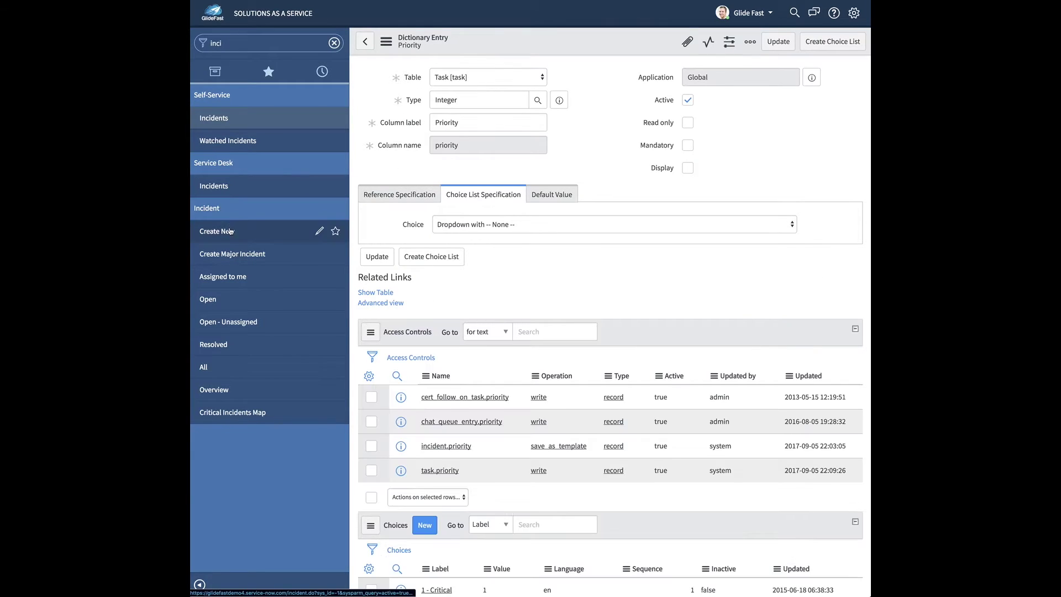
{"action": "left_click", "coordinate": [230, 231]}
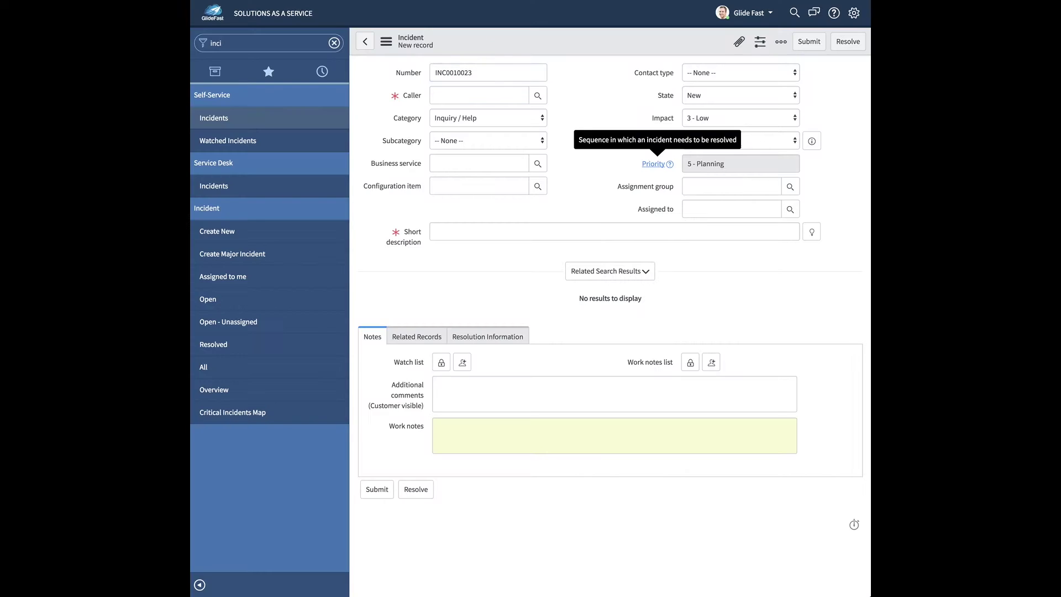
Check the Priority label's hint on new incident INC0010023
{"action": "mouse_move", "coordinate": [653, 166]}
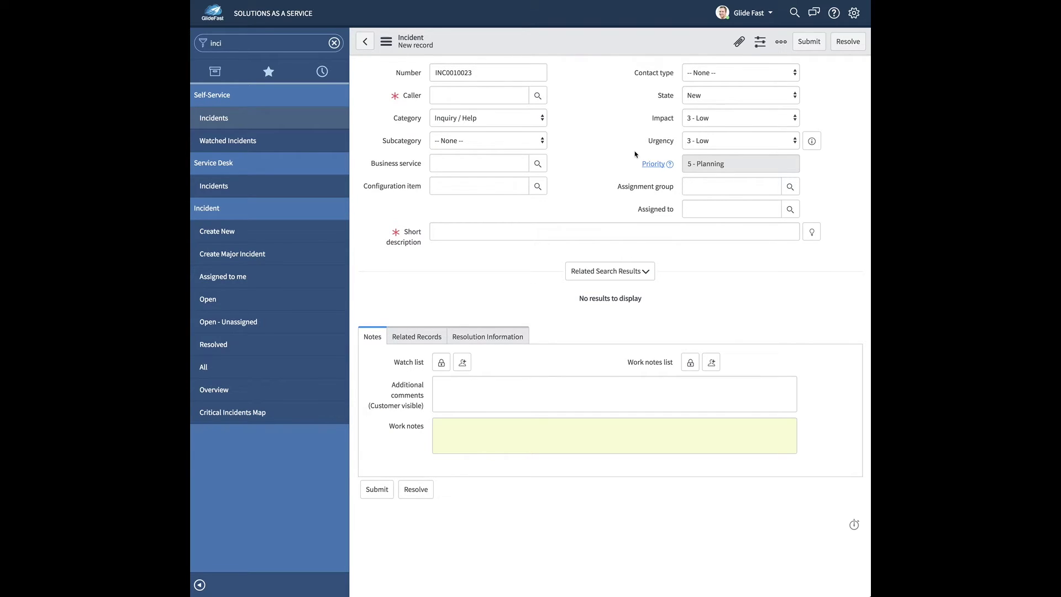
{"action": "mouse_move", "coordinate": [658, 142]}
{"action": "left_click", "coordinate": [663, 145]}
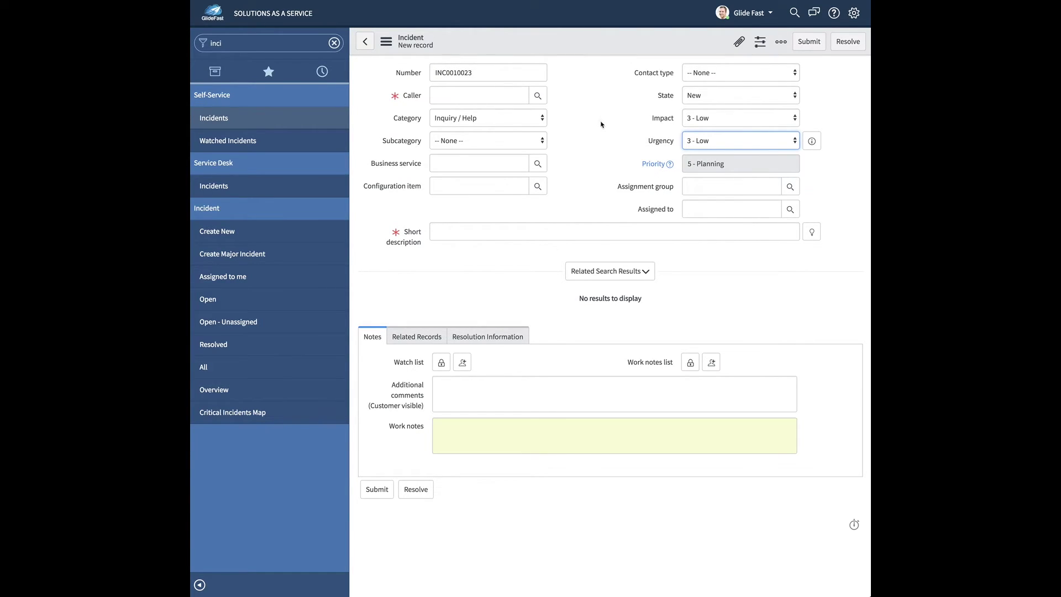
{"action": "mouse_move", "coordinate": [668, 142]}
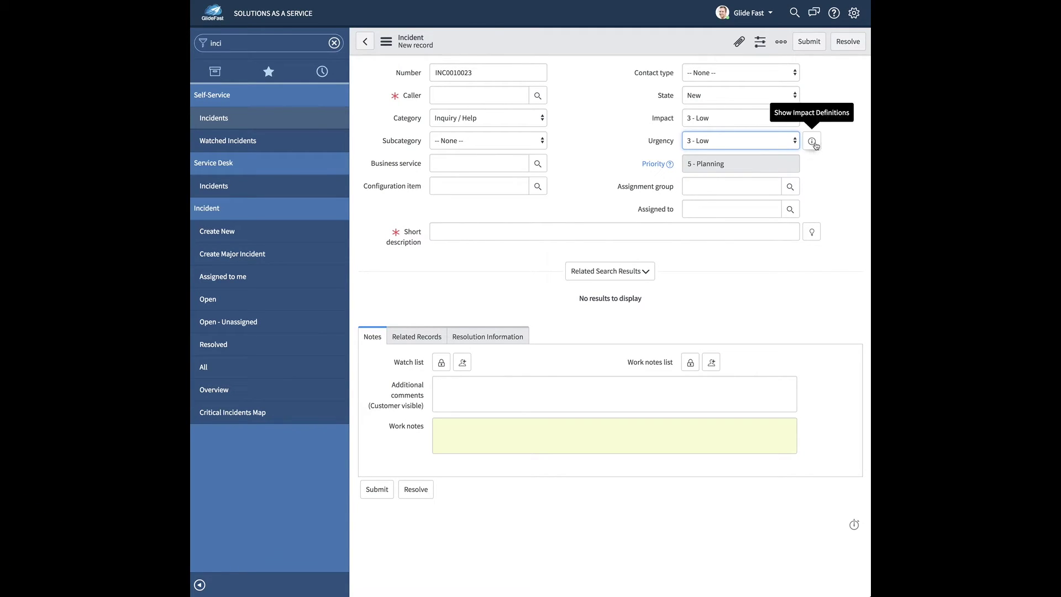
{"action": "left_click", "coordinate": [813, 142]}
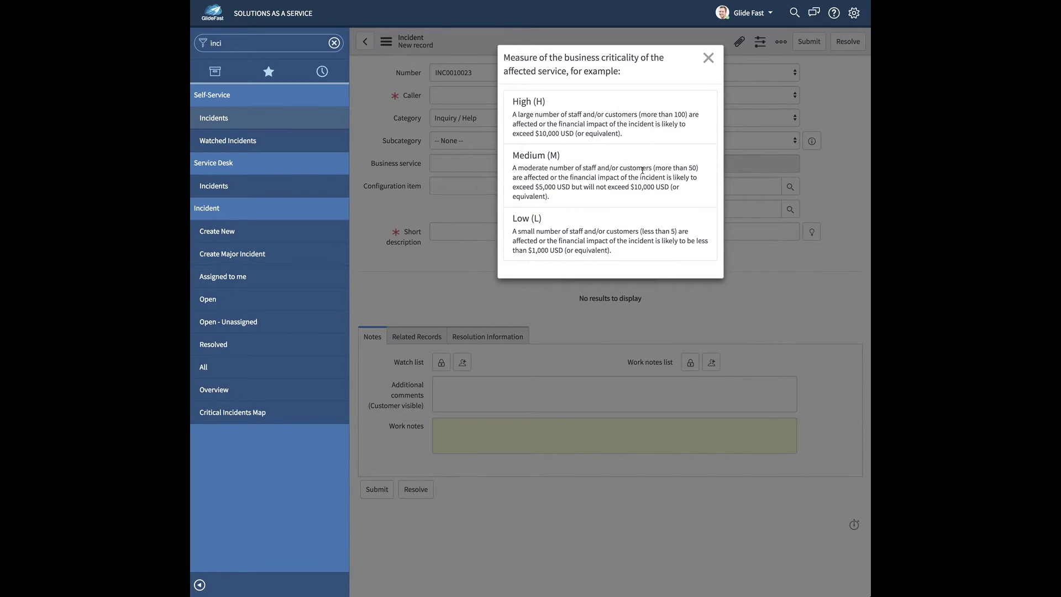
{"action": "left_click", "coordinate": [707, 58]}
{"action": "left_click", "coordinate": [705, 62]}
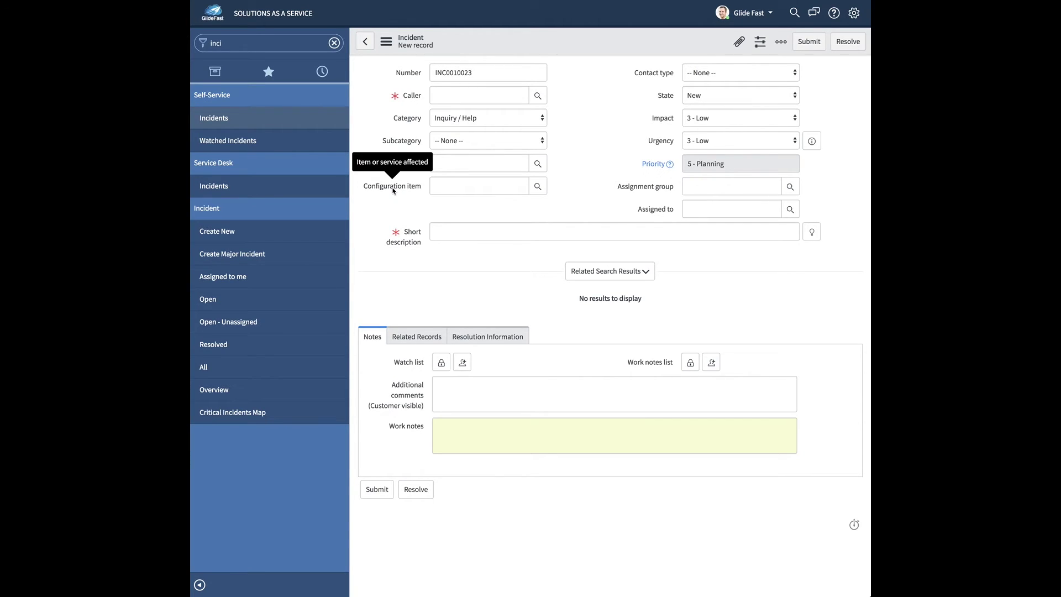
{"action": "mouse_move", "coordinate": [669, 147]}
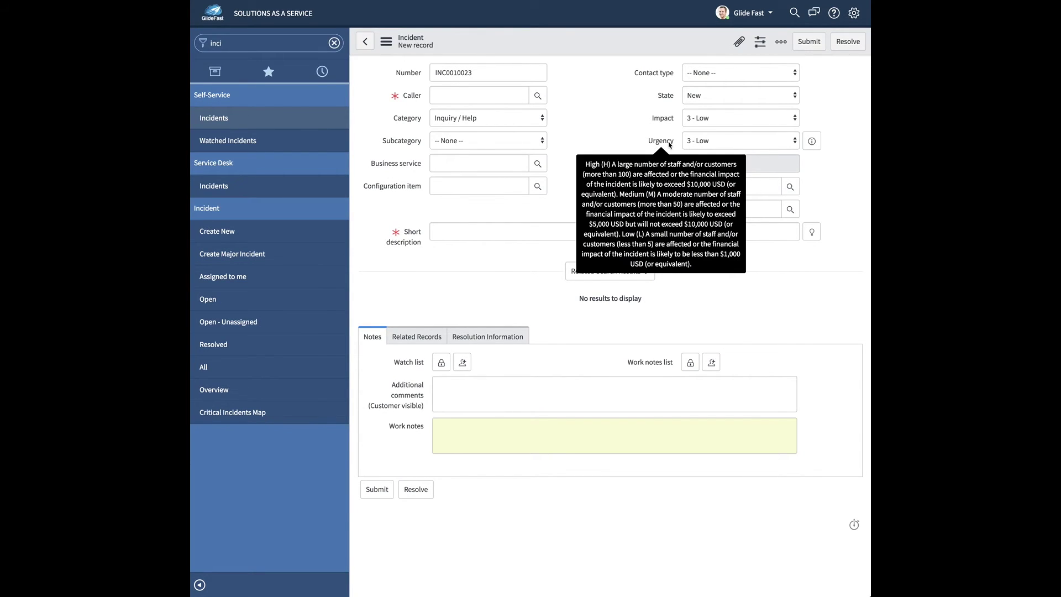
{"action": "mouse_move", "coordinate": [667, 146]}
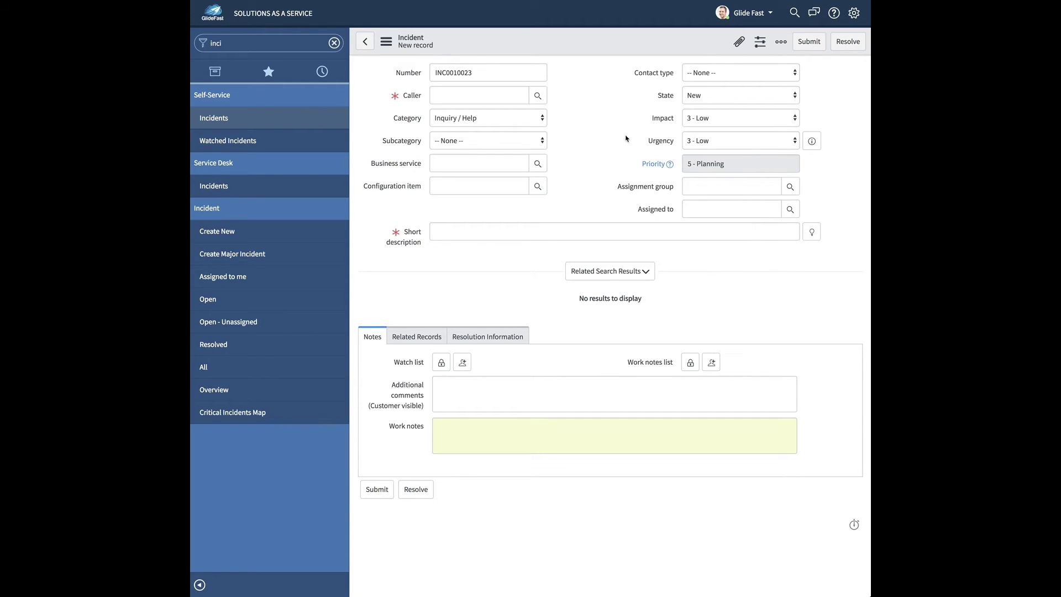
{"action": "left_click", "coordinate": [623, 148]}
{"action": "mouse_move", "coordinate": [653, 167]}
{"action": "left_click", "coordinate": [812, 141]}
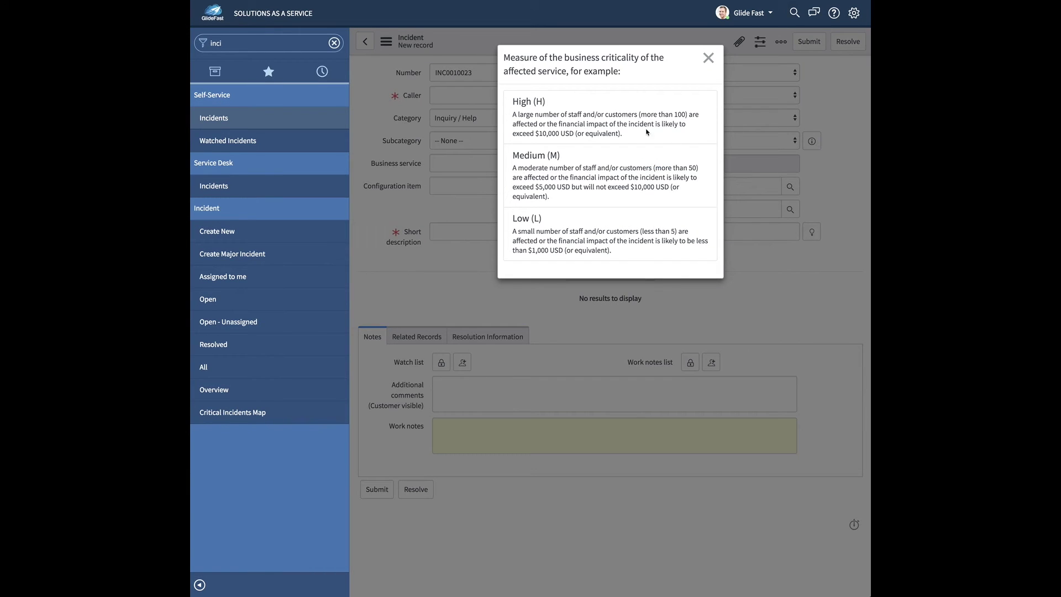
{"action": "left_click", "coordinate": [708, 58]}
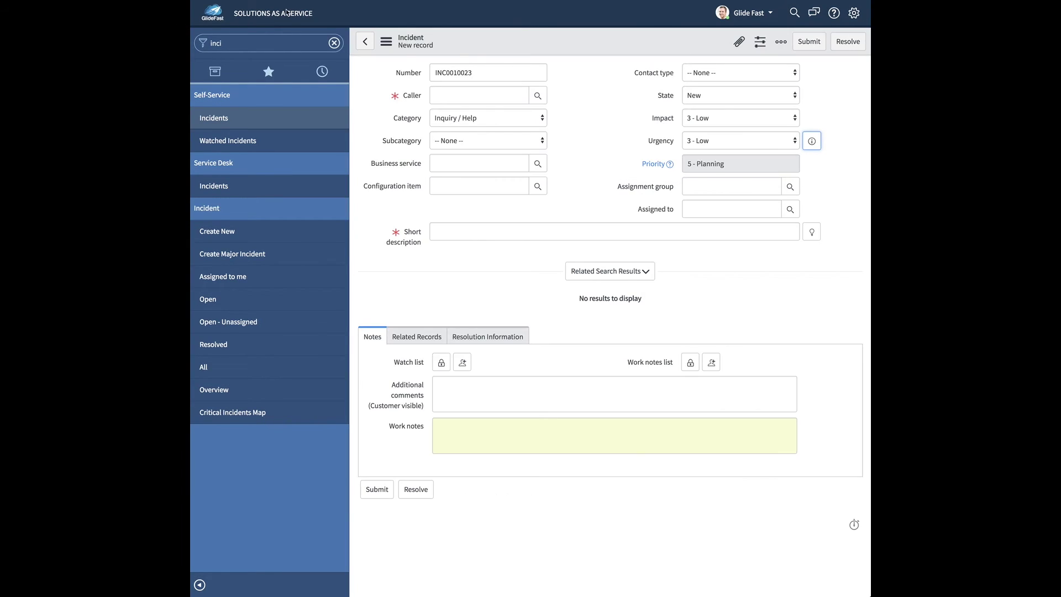
{"action": "left_click", "coordinate": [300, 40]}
Open the ImpactDefinitions UI macro and highlight info_on_impact_urgency in its XML
{"action": "type", "text": "ui macr"}
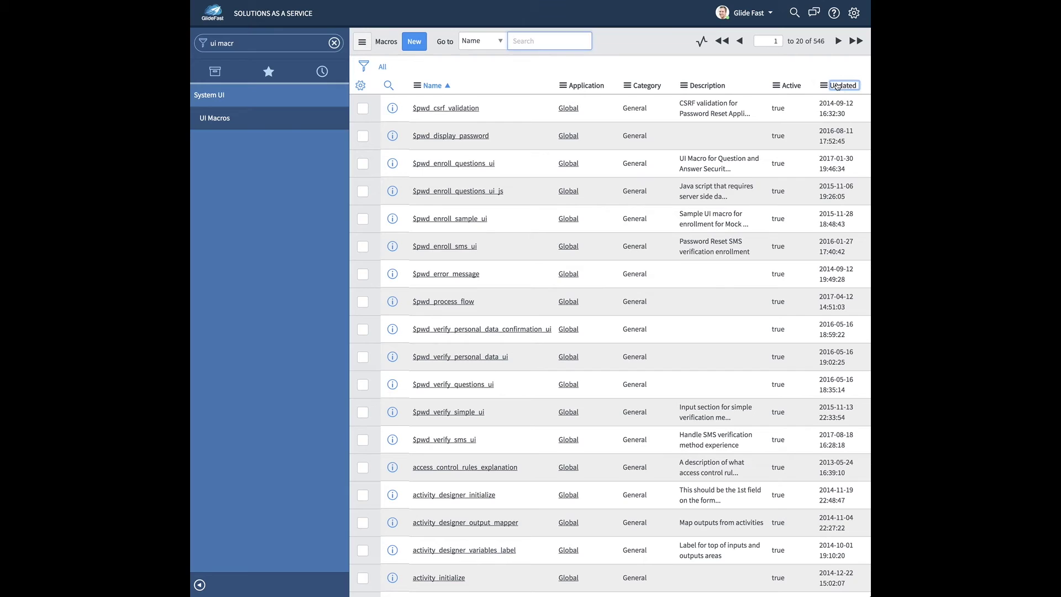
{"action": "left_click", "coordinate": [838, 85]}
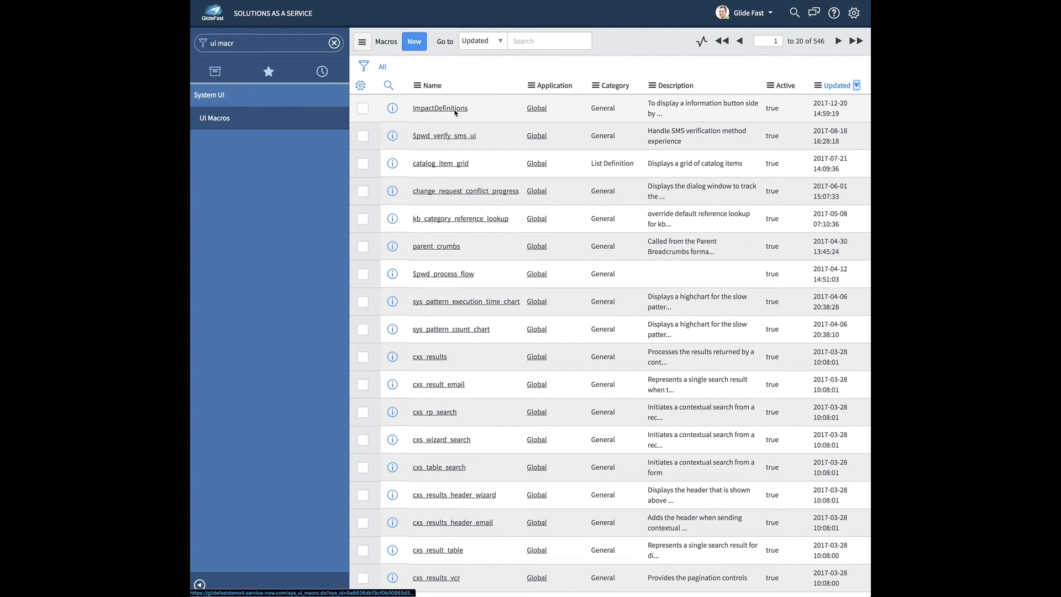
{"action": "left_click", "coordinate": [455, 110]}
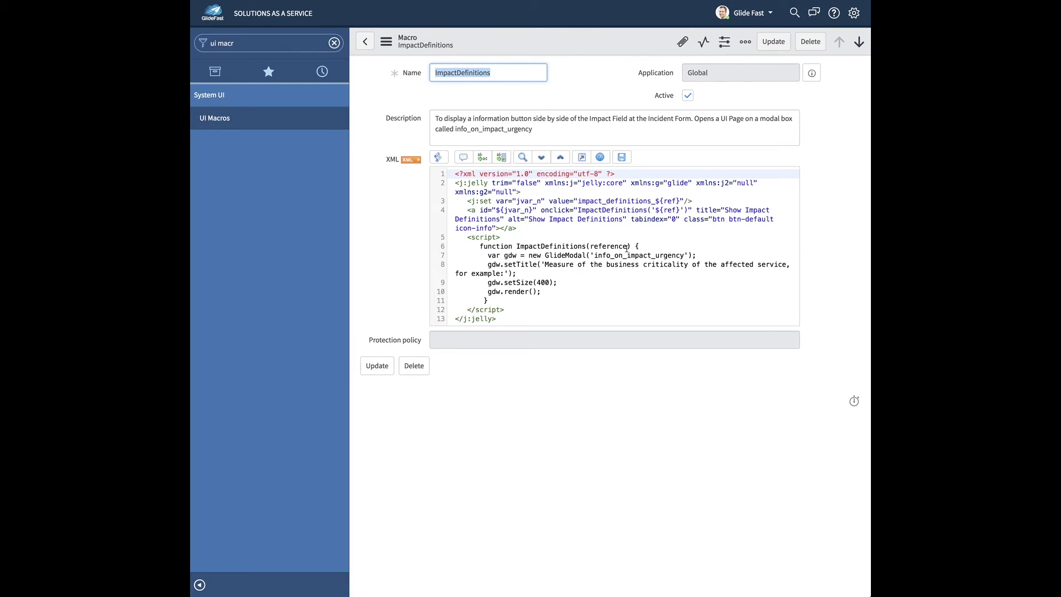
{"action": "double_click", "coordinate": [608, 255]}
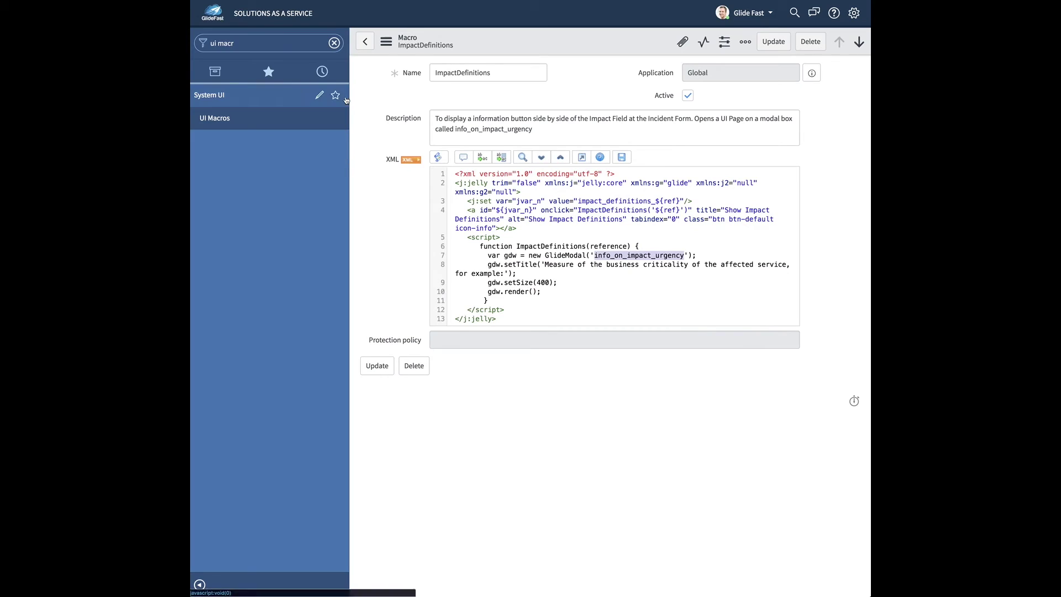
{"action": "left_click", "coordinate": [270, 47]}
{"action": "type", "text": "ui page"}
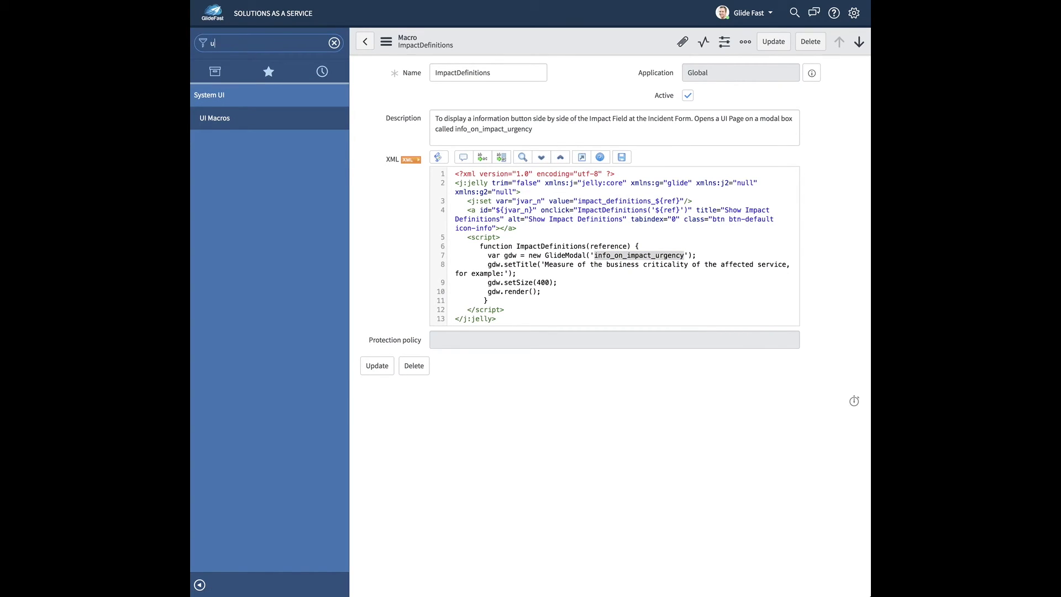
Sort UI Pages by Updated and open the info_on_impact_urgency record
{"action": "left_click", "coordinate": [212, 118]}
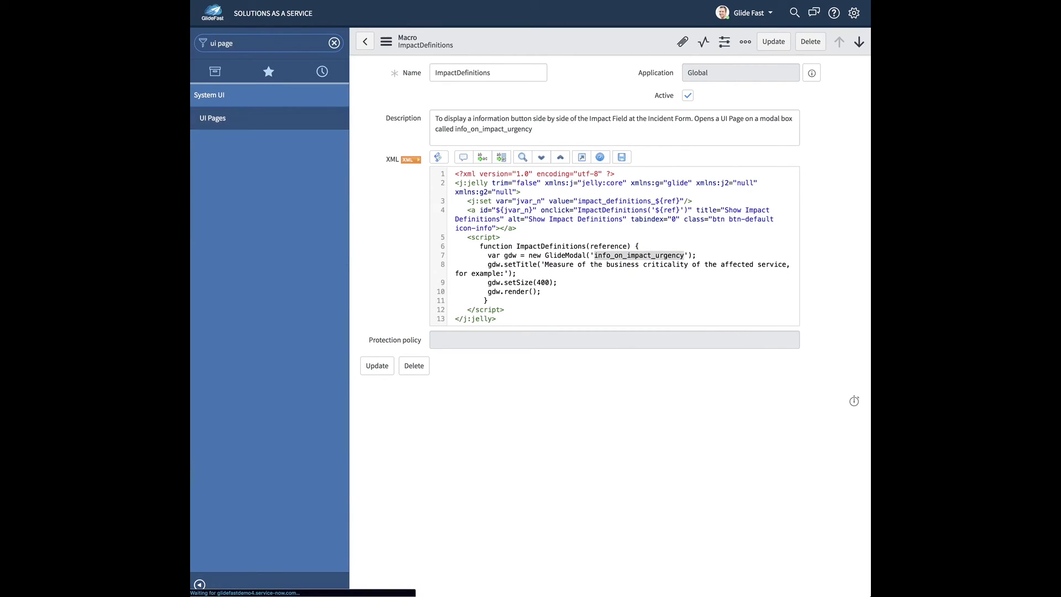
{"action": "left_click", "coordinate": [825, 86]}
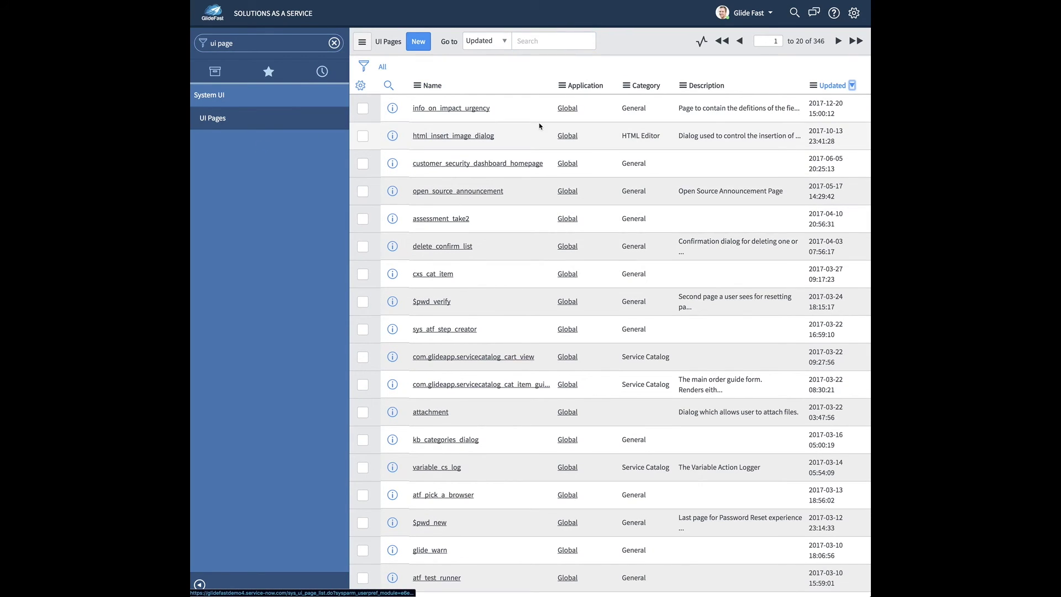
{"action": "left_click", "coordinate": [451, 108]}
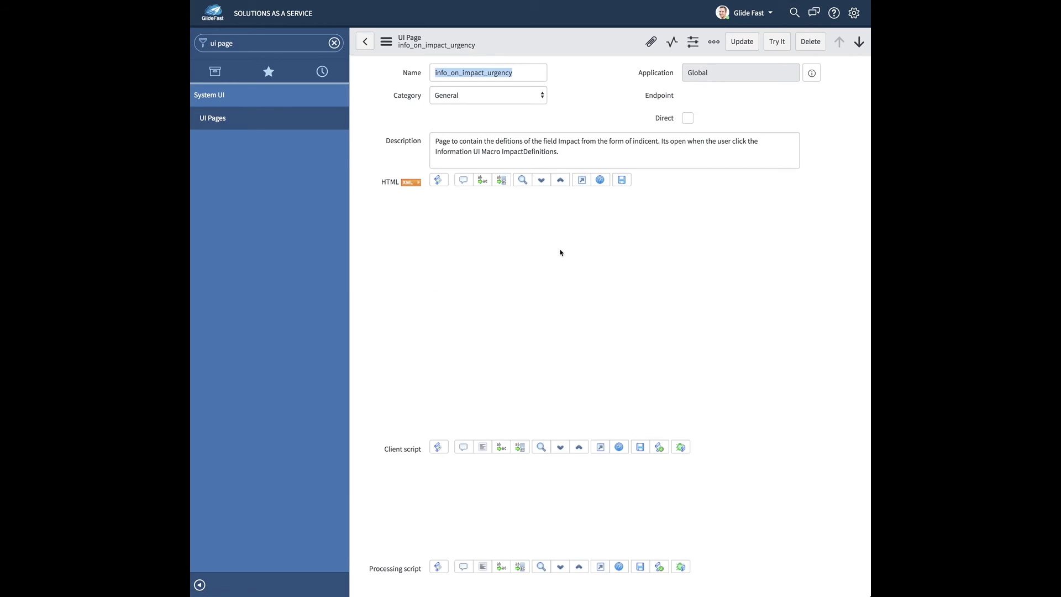